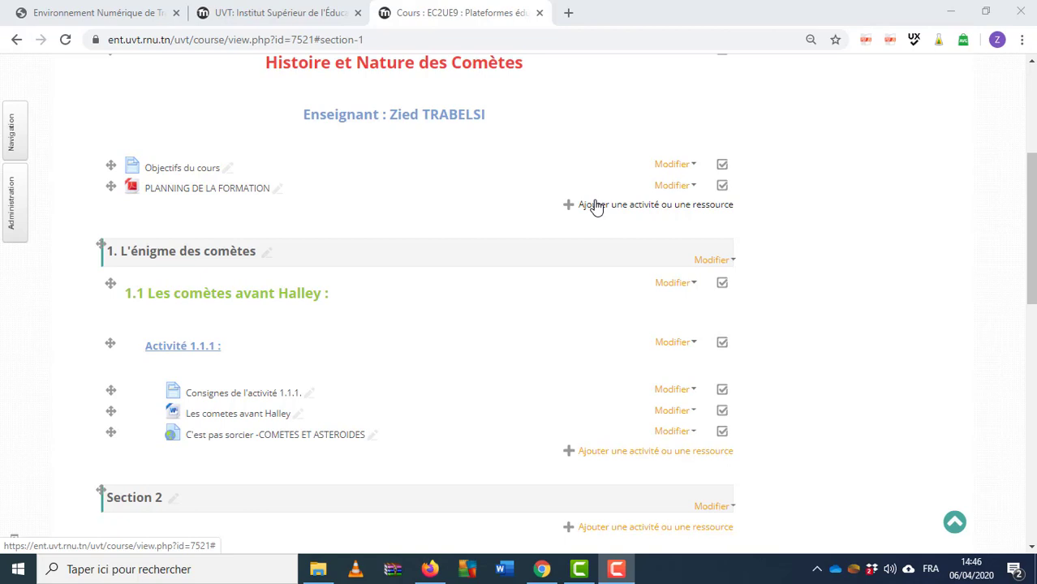
Add a Forum activity to the course section "1. L'énigme des comètes"
scroll(243, 381, down, 1)
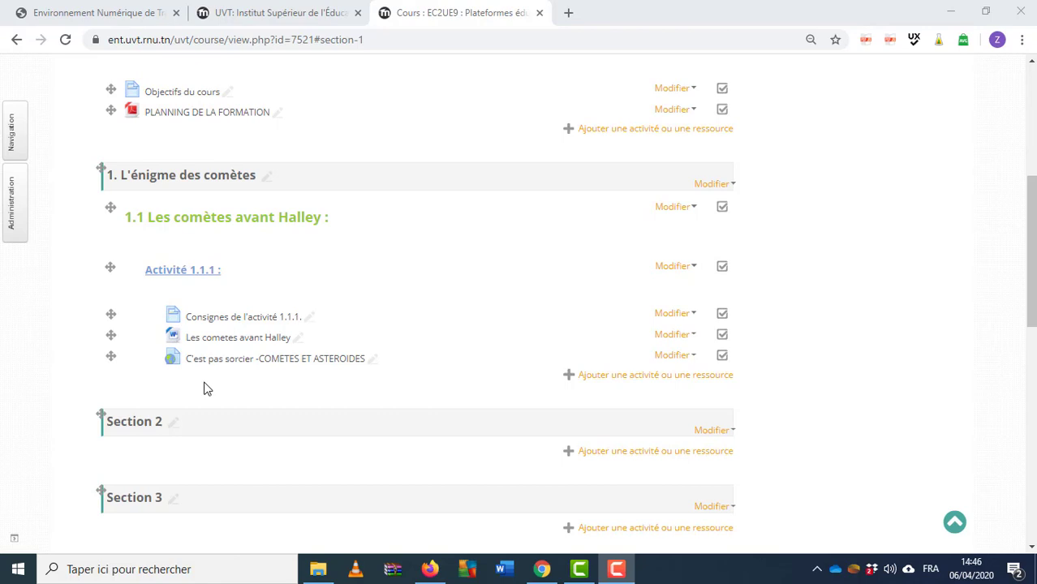
click(610, 379)
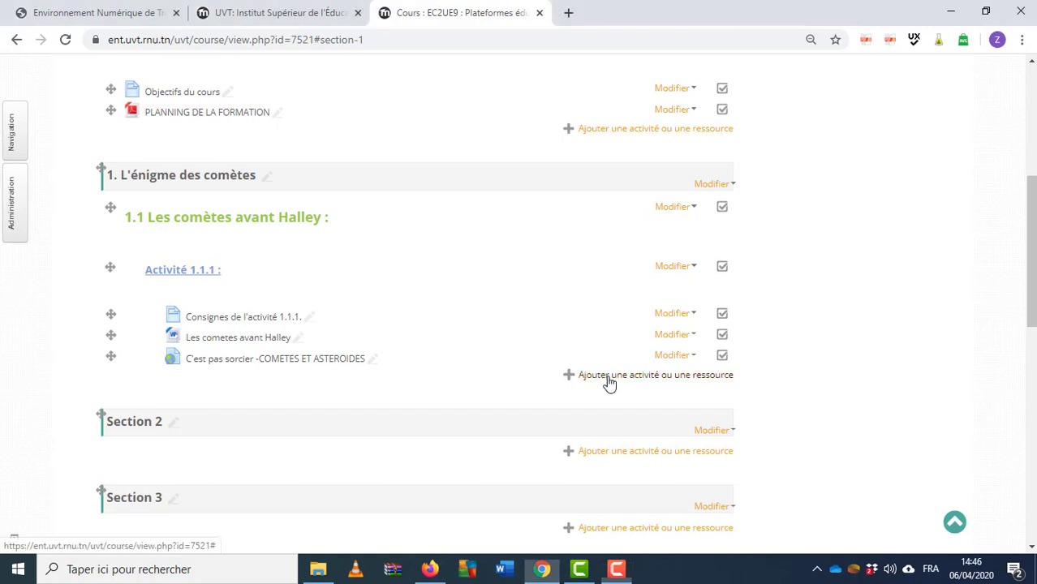
click(609, 381)
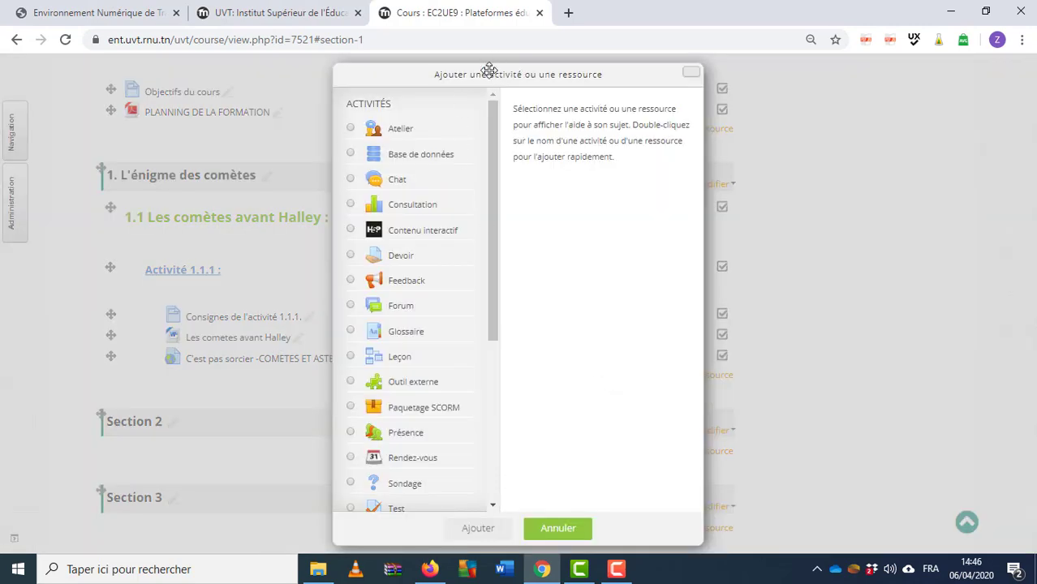
drag(488, 70, 486, 68)
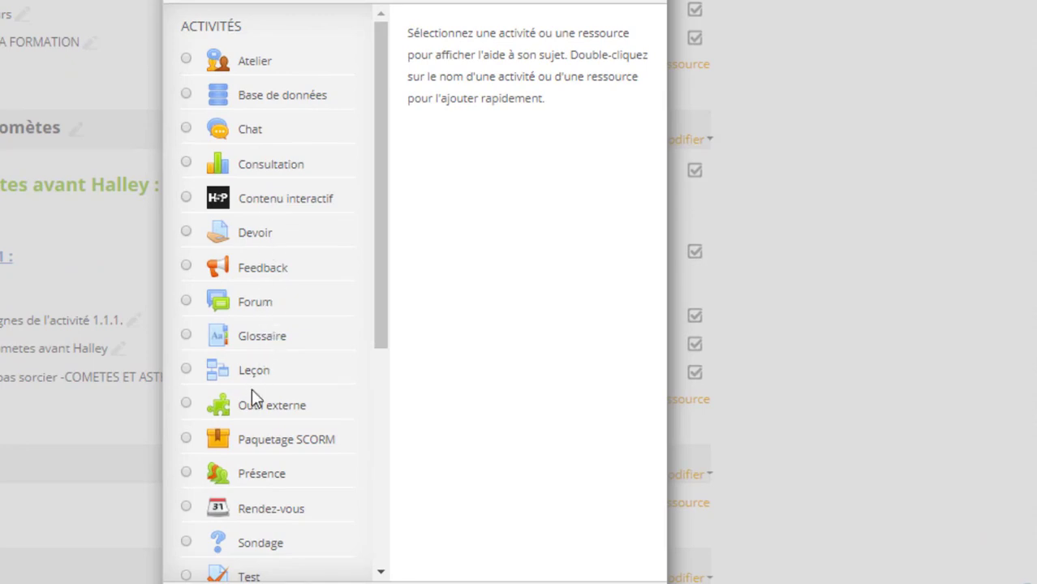
mouse_move(380, 227)
mouse_down()
mouse_move(388, 329)
mouse_move(388, 243)
mouse_up()
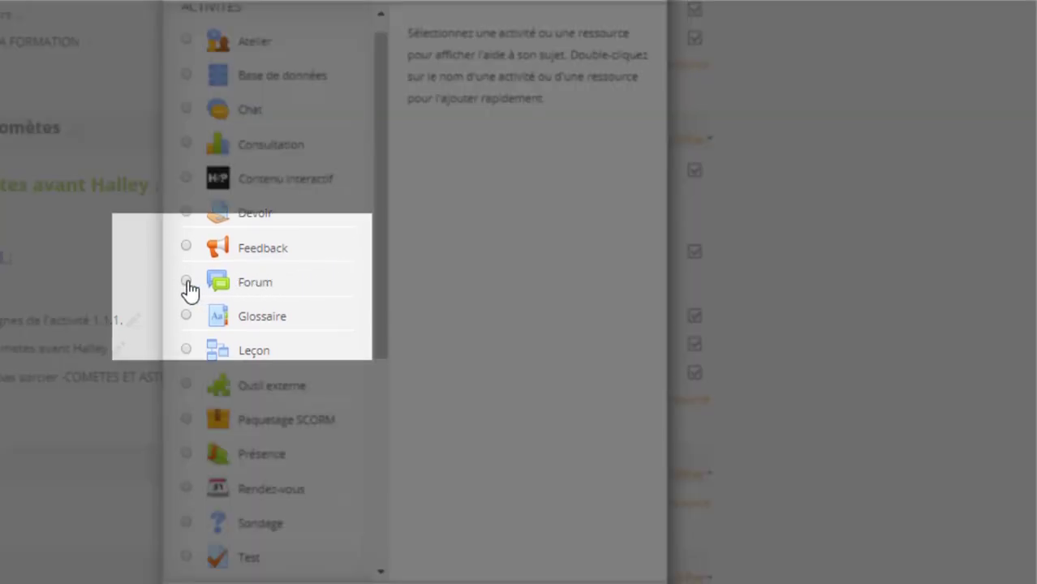
click(186, 282)
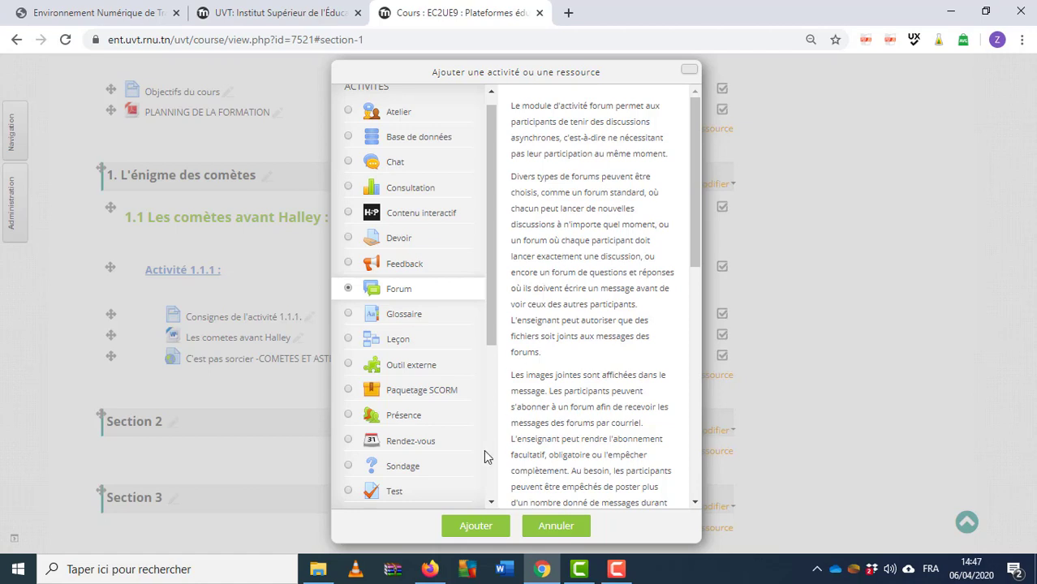
click(473, 529)
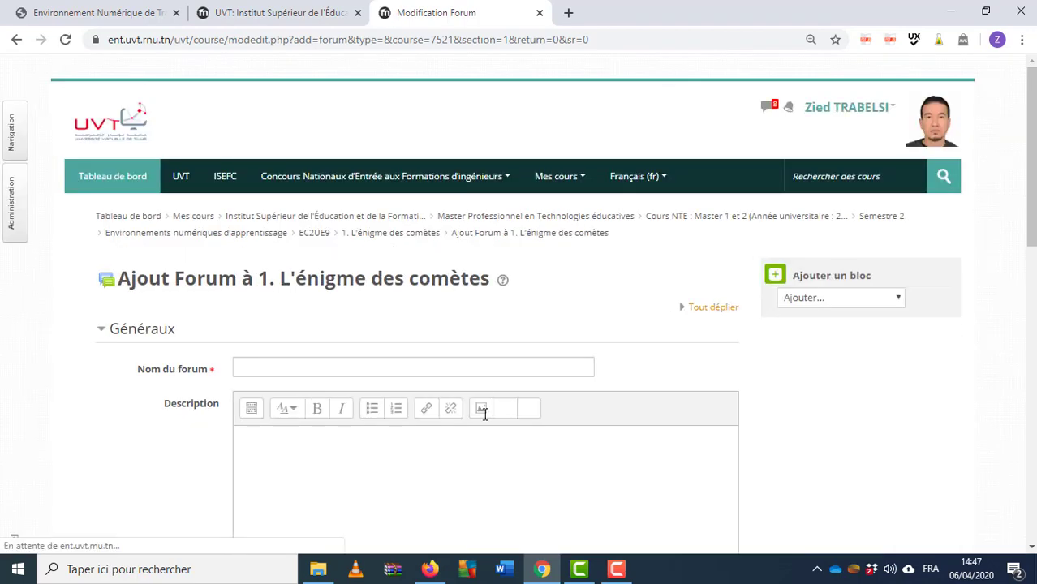
Name the forum "Forum de discussion de l'activité 1.1.1"
click(500, 372)
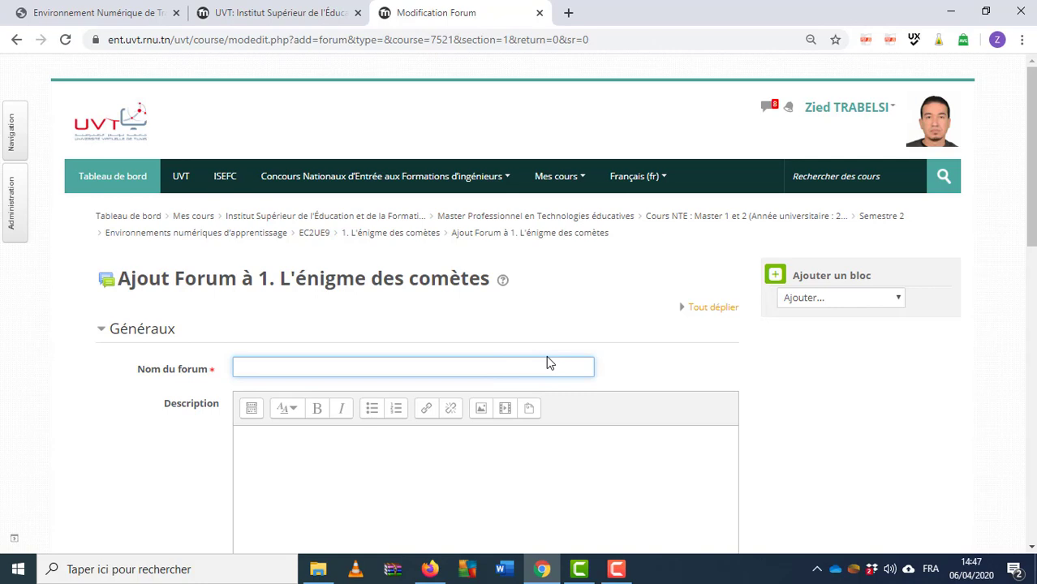
text(Forum de discussion )
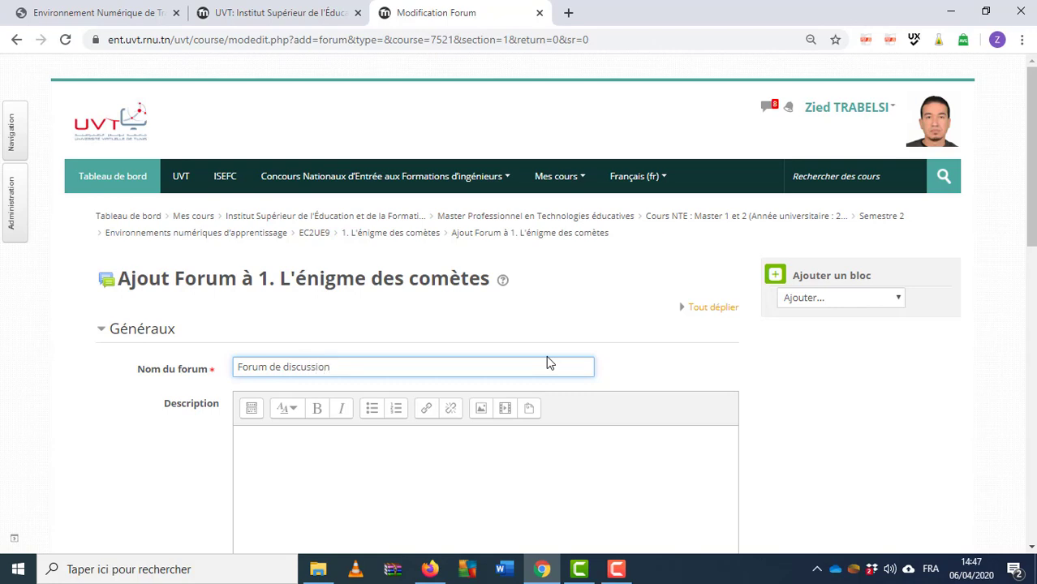
text(de l'activité 1.1.1)
Keep the forum type "Forum standard pour utilisation générale" and save the forum, returning to the course page
scroll(490, 345, down, 3)
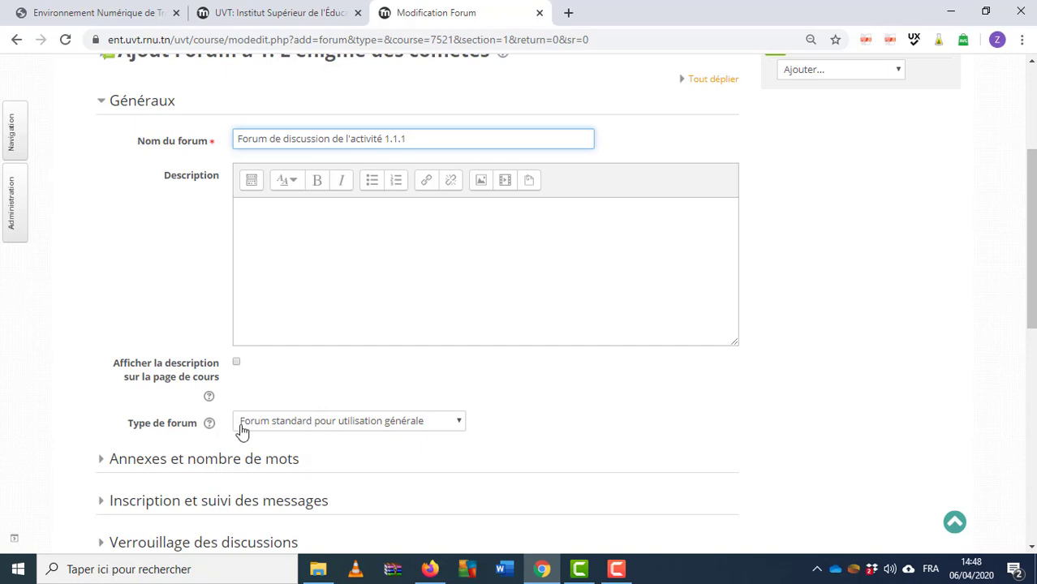
click(331, 428)
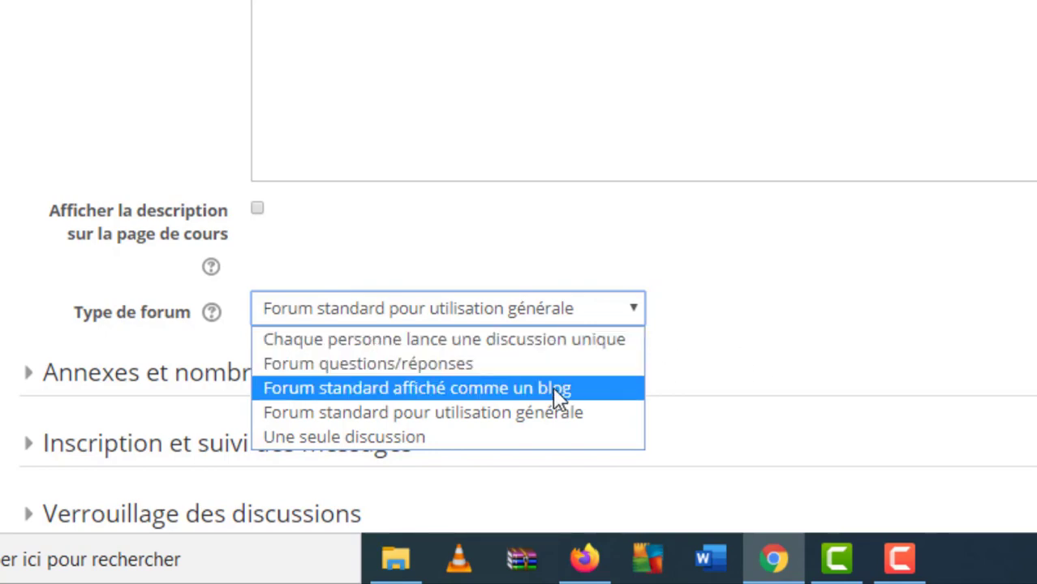
click(773, 375)
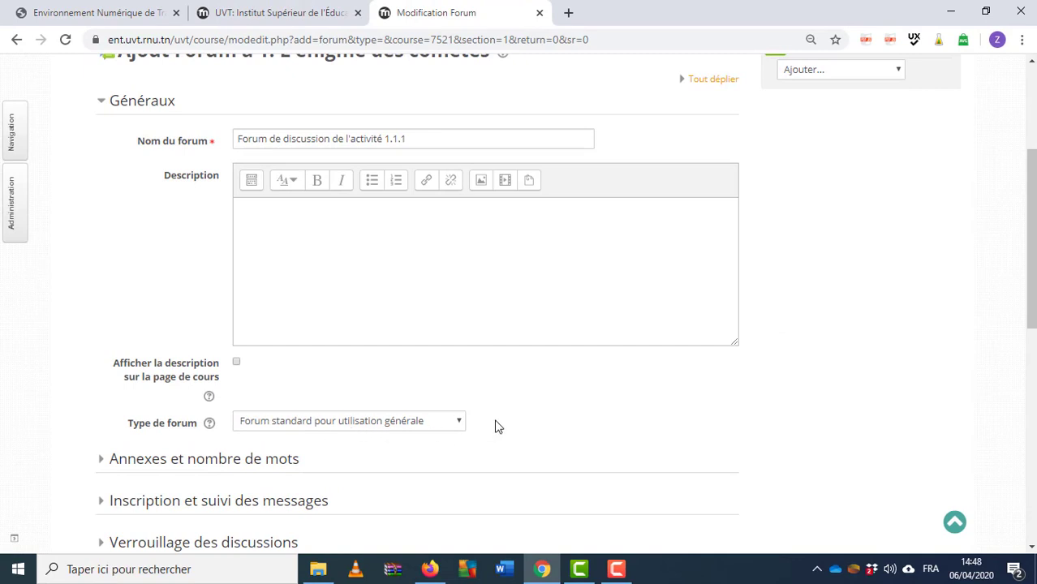
scroll(499, 426, down, 7)
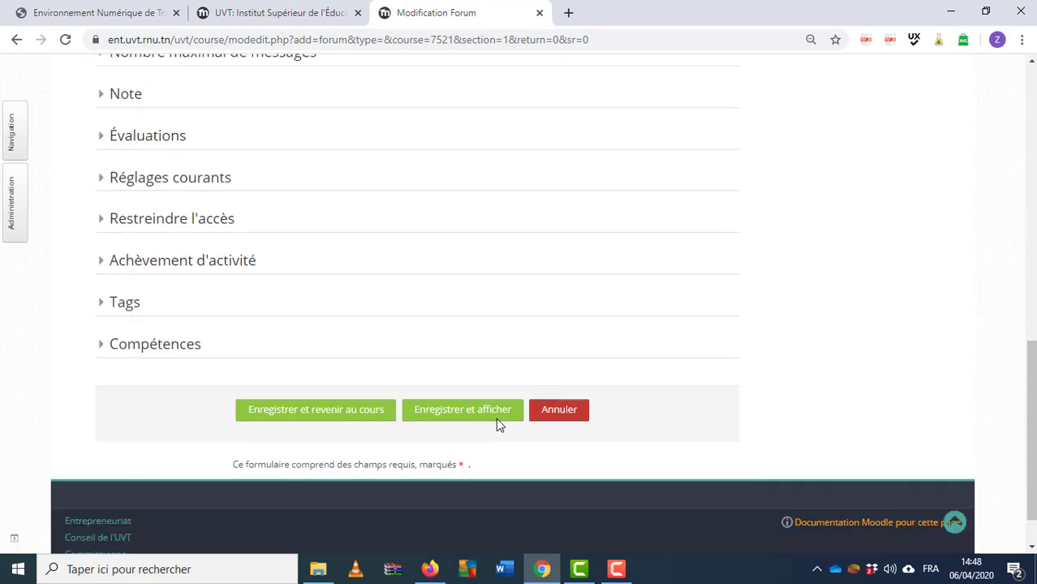
click(318, 417)
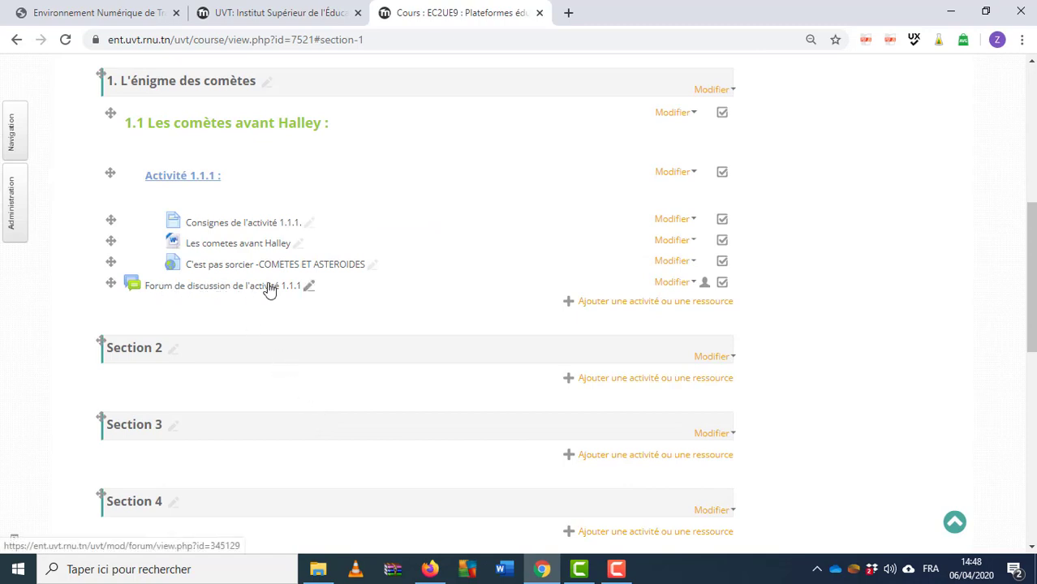
Indent the new forum two levels to the right under Activité 1.1.1, and check its discussion page before returning to the course
click(693, 284)
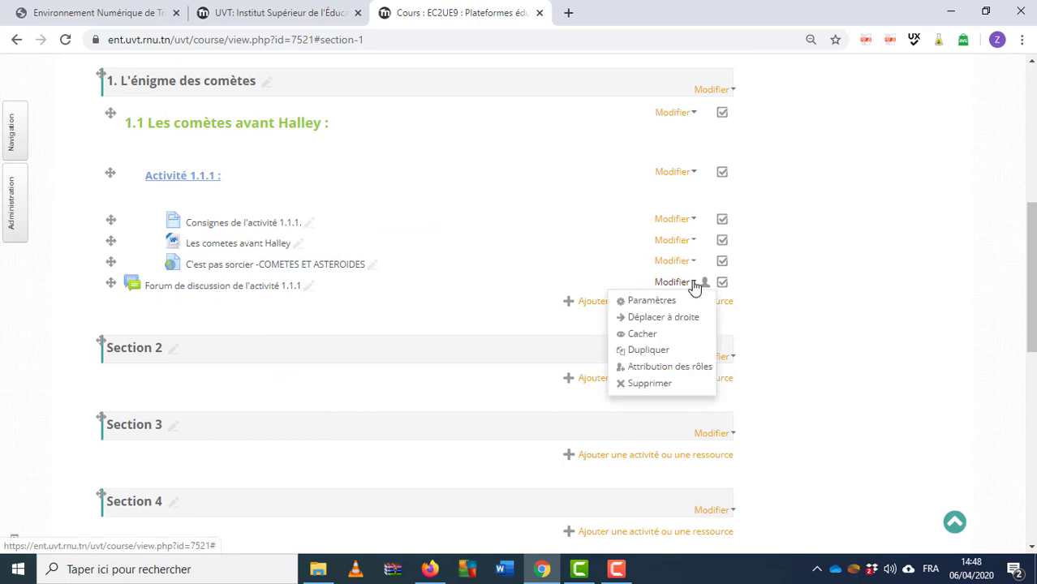
click(662, 320)
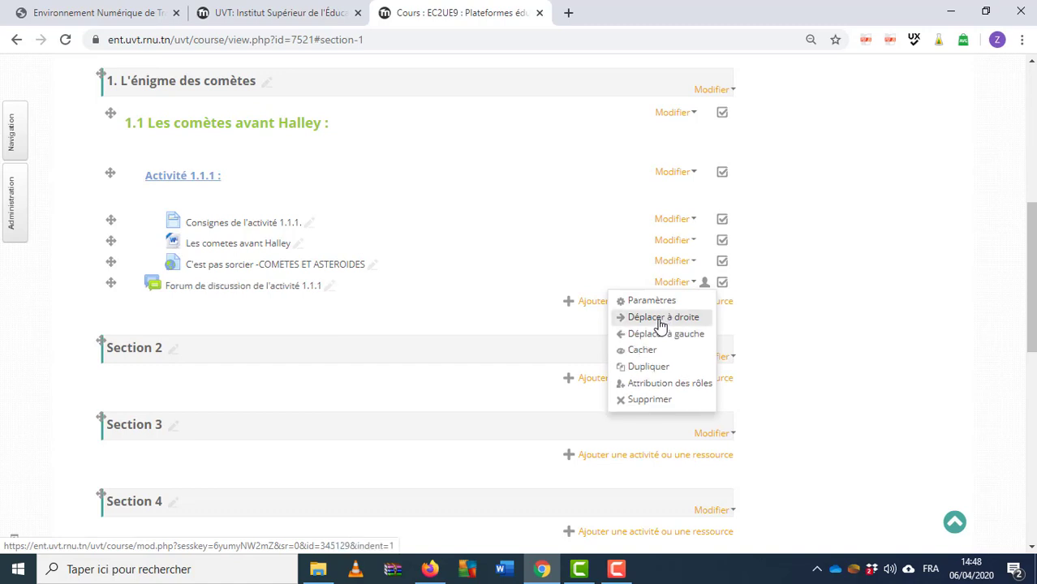
click(661, 323)
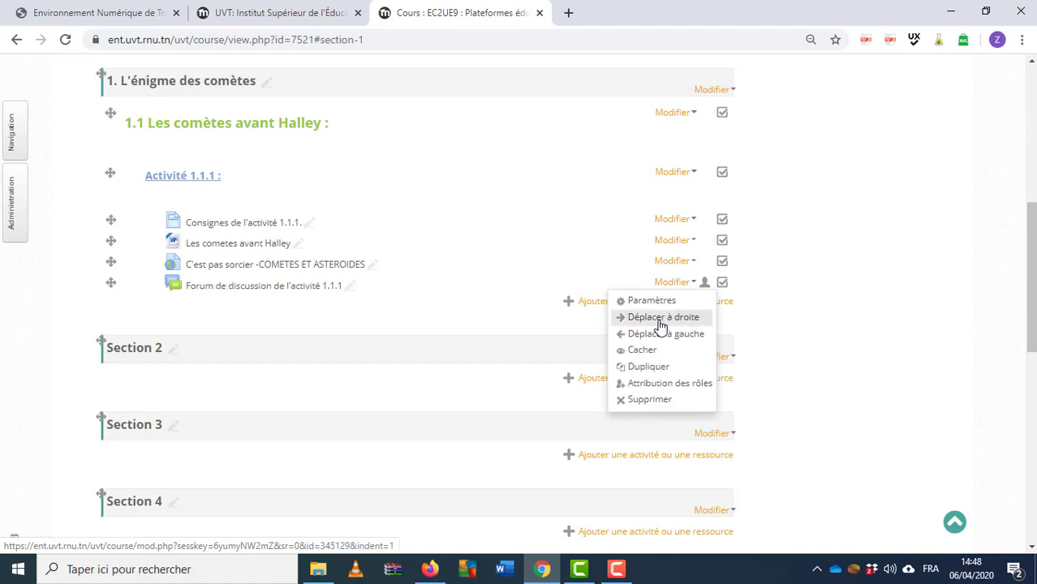
click(217, 288)
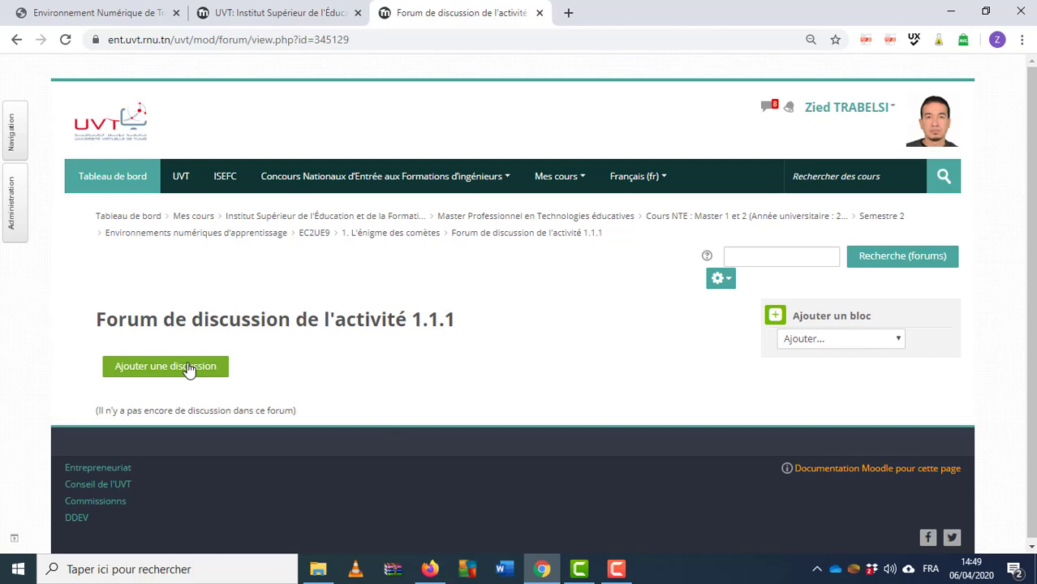
click(17, 40)
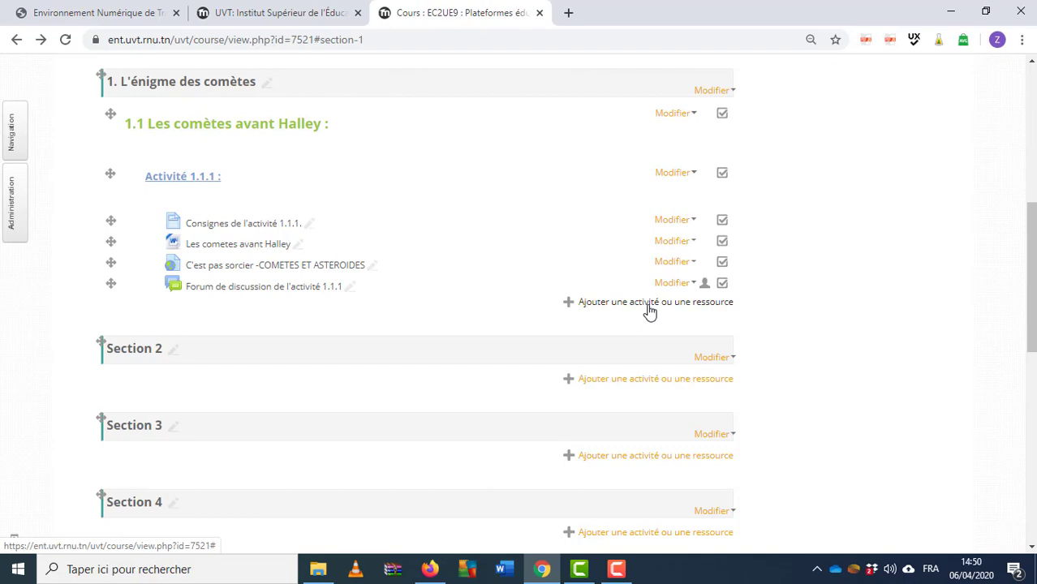
Add a Devoir activity to the section "1. L'énigme des comètes"
click(649, 304)
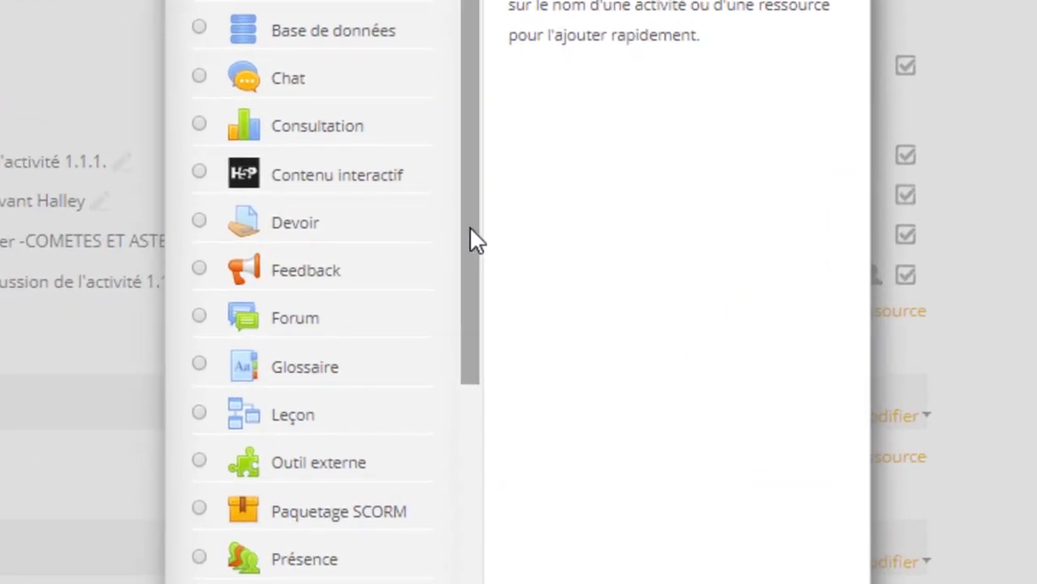
click(198, 224)
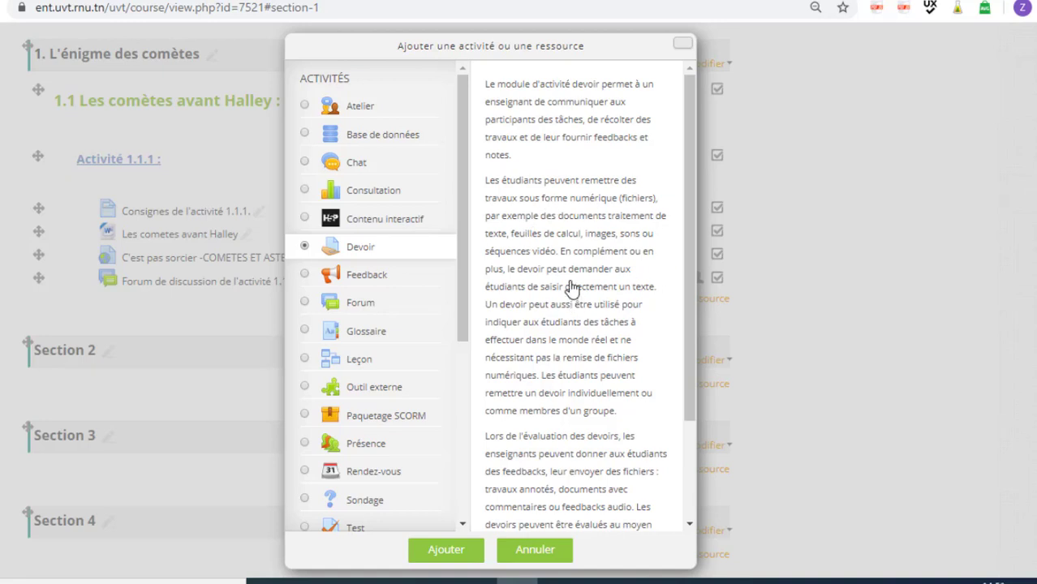
click(446, 555)
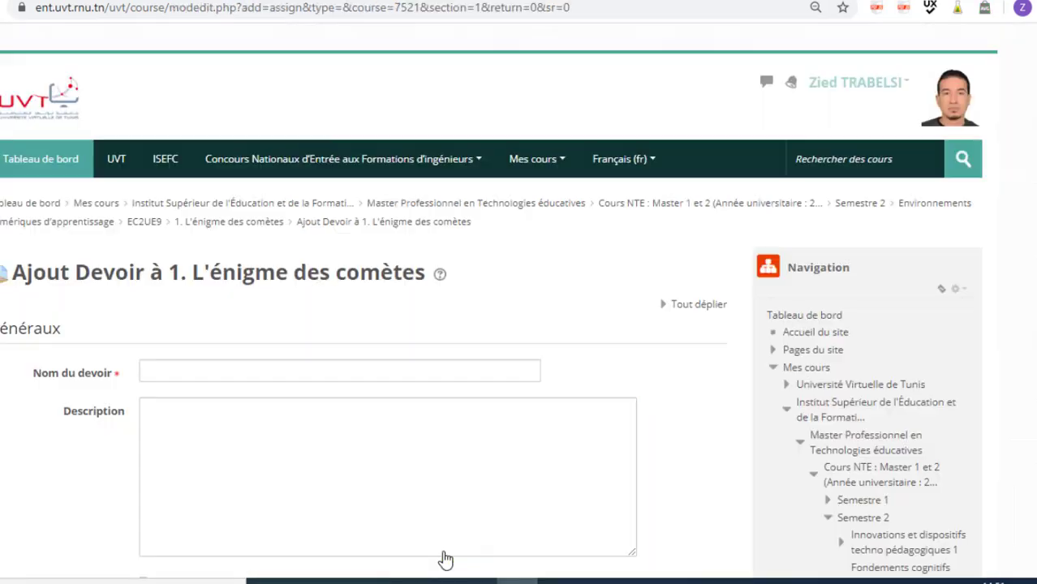
Name the assignment "Espace de dépôt de l'activité 1.1.1."
click(232, 371)
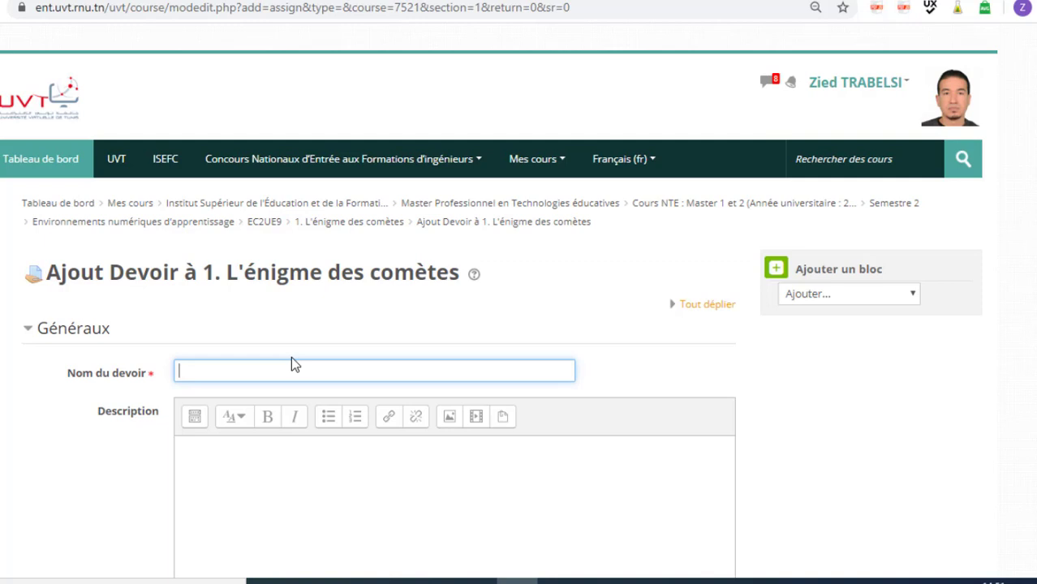
text(Espace de dépo^t)
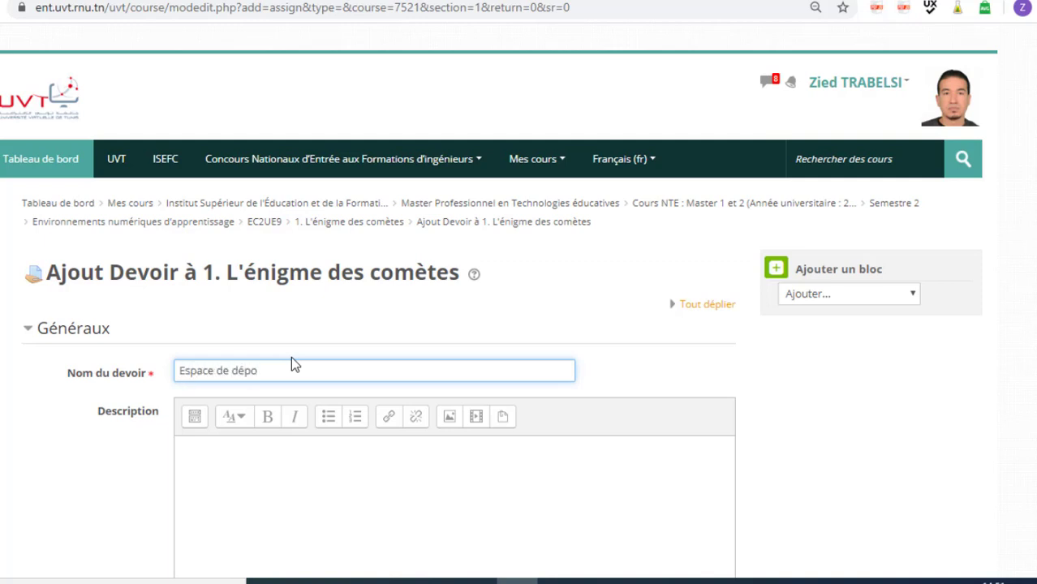
text( de)
key(BackSpace)
key(BackSpace)
key(BackSpace)
text(ôt de l'activité 1.1.1.)
Set the assignment's due date (Date de remise) to 20 avril 2020
scroll(415, 357, down, 3)
scroll(411, 358, down, 1)
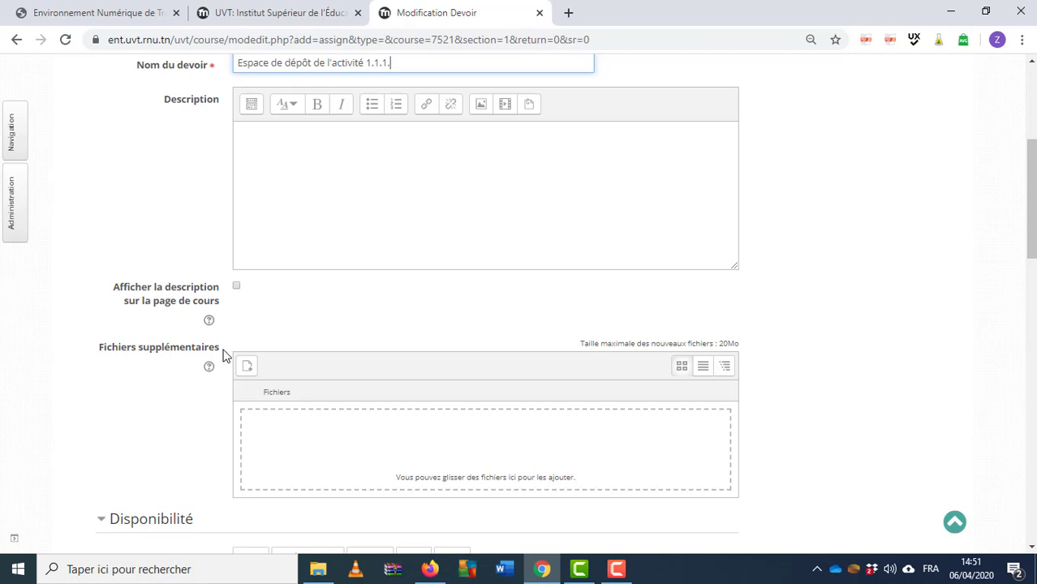
scroll(239, 367, down, 4)
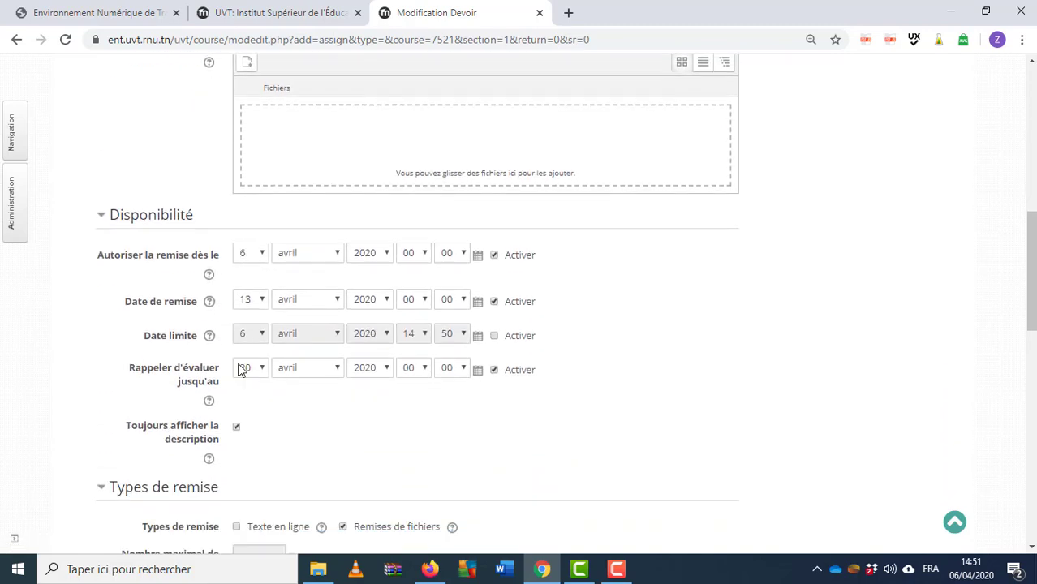
scroll(240, 370, down, 1)
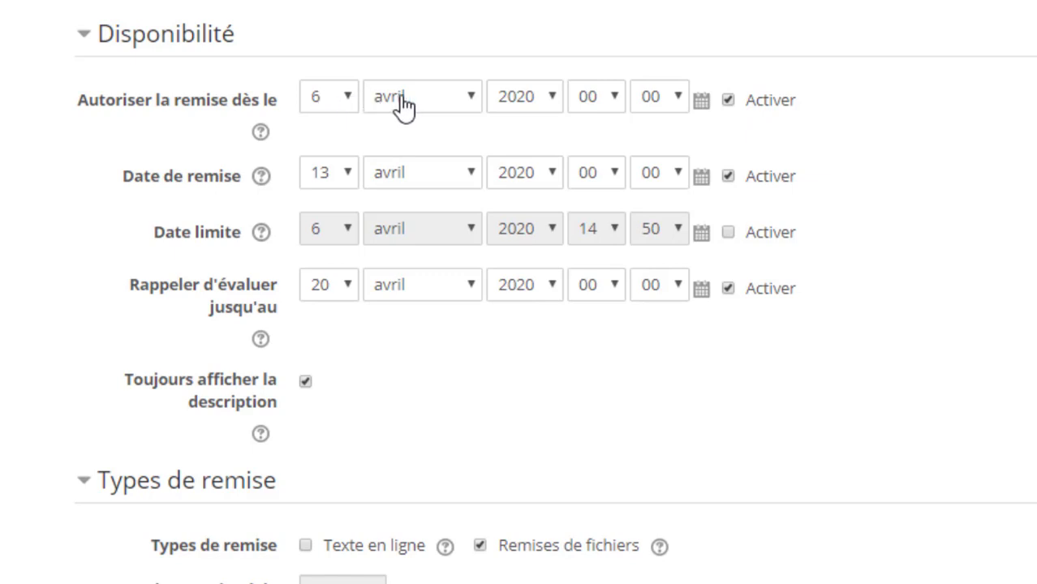
click(351, 186)
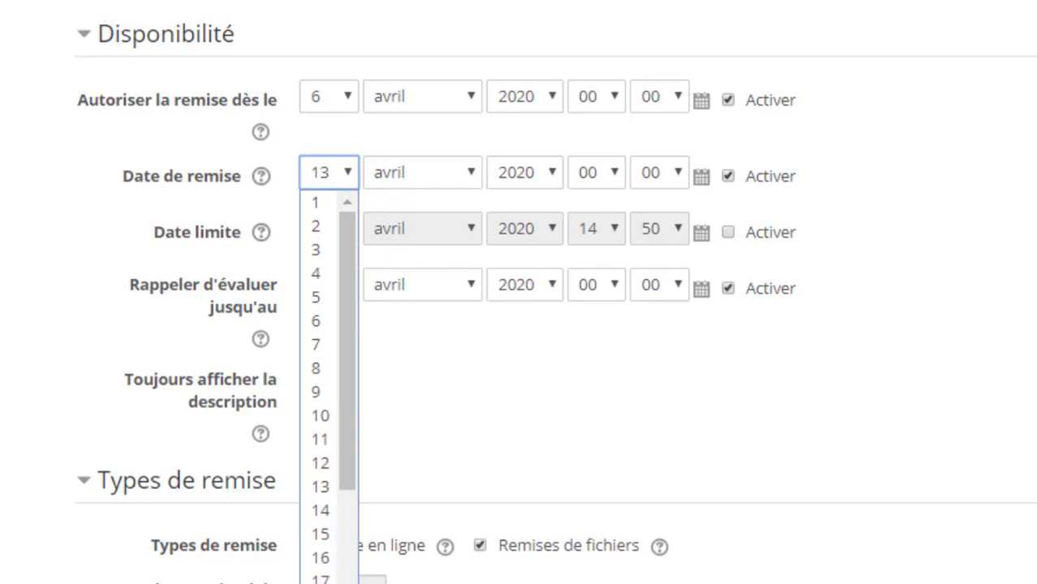
click(320, 578)
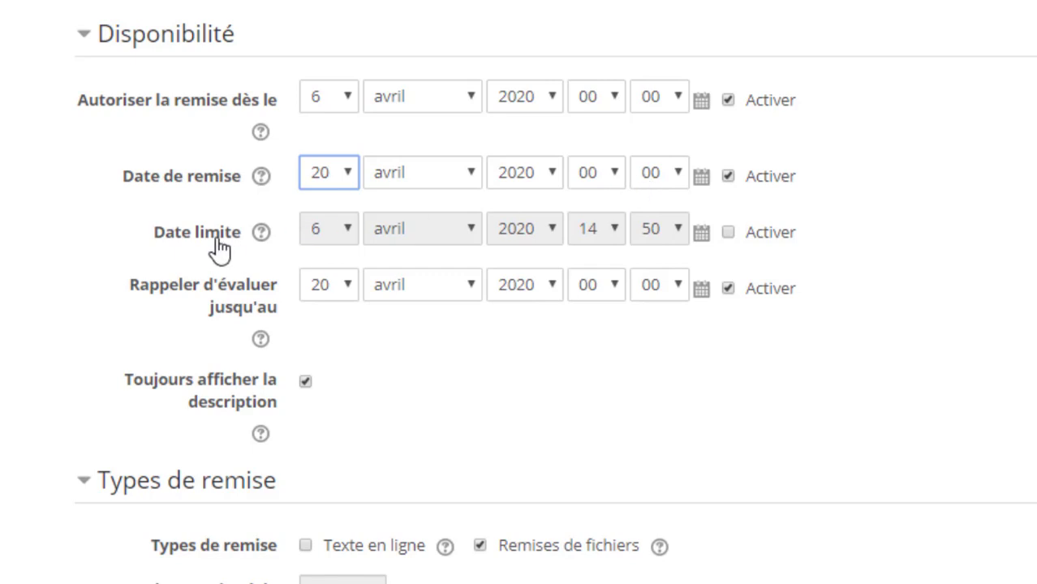
Enable the assignment's cut-off date (Date limite) and set it to 21 avril 2020
click(728, 232)
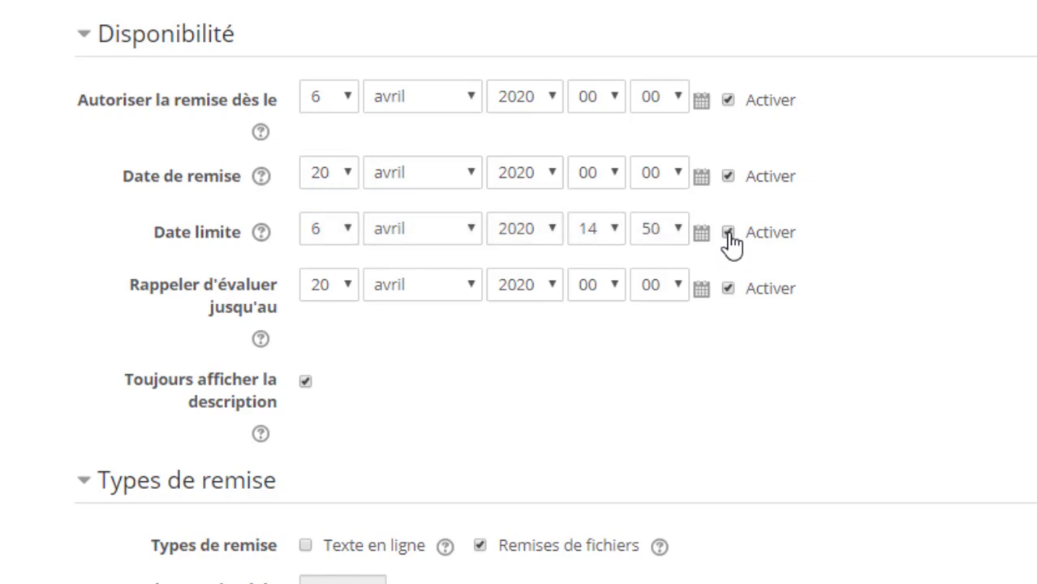
click(349, 231)
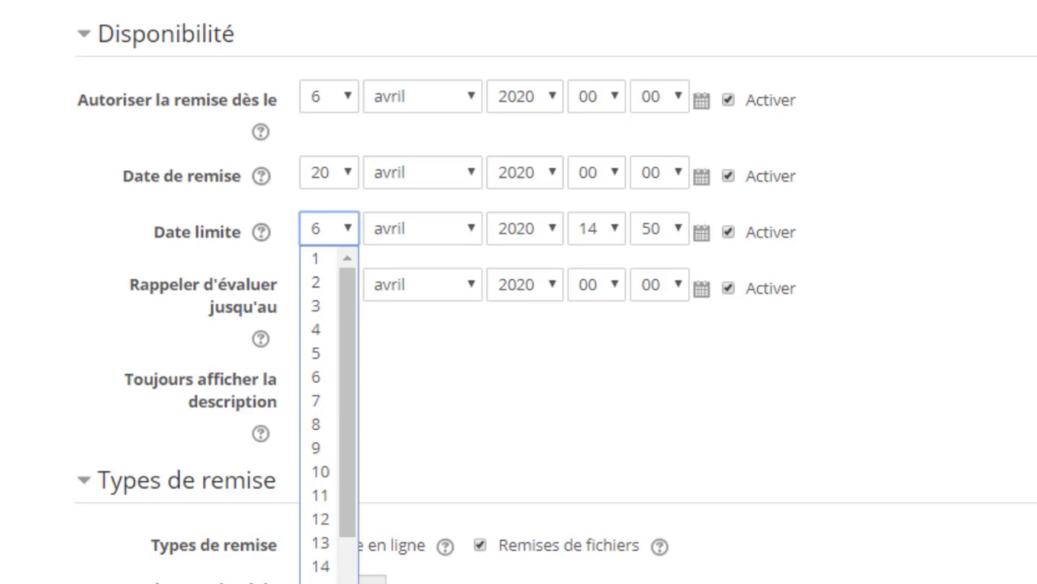
scroll(325, 487, down, 1)
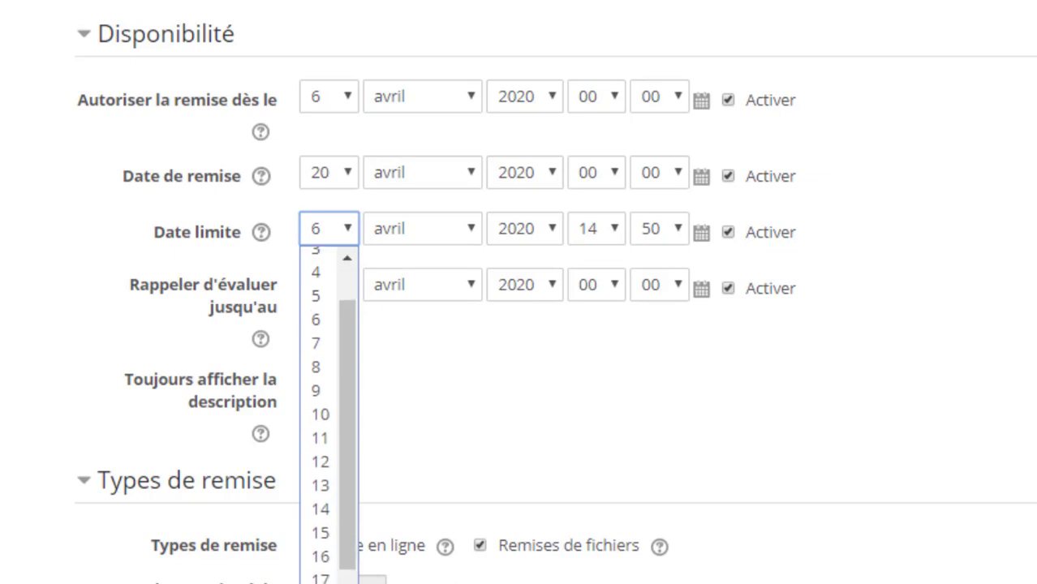
scroll(333, 536, down, 1)
click(333, 535)
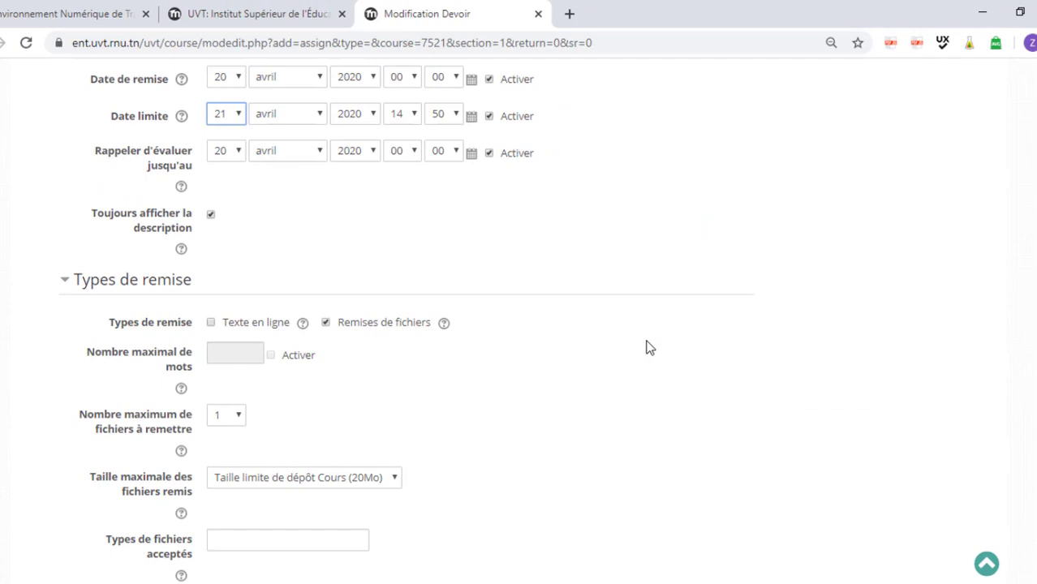
Try 1Mo as the maximum size of submitted files and restore the course upload limit (20Mo)
scroll(649, 347, down, 2)
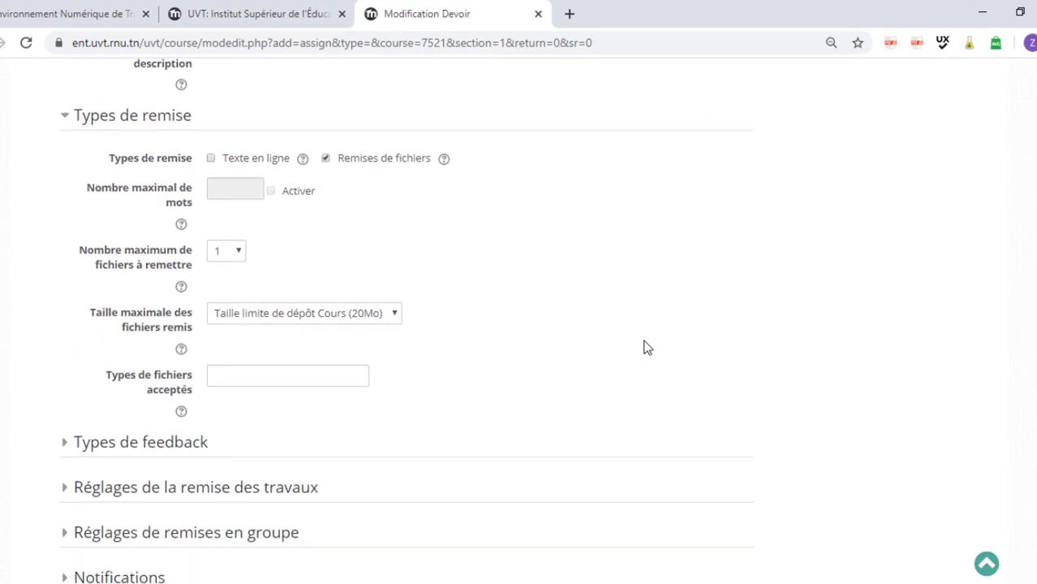
click(336, 322)
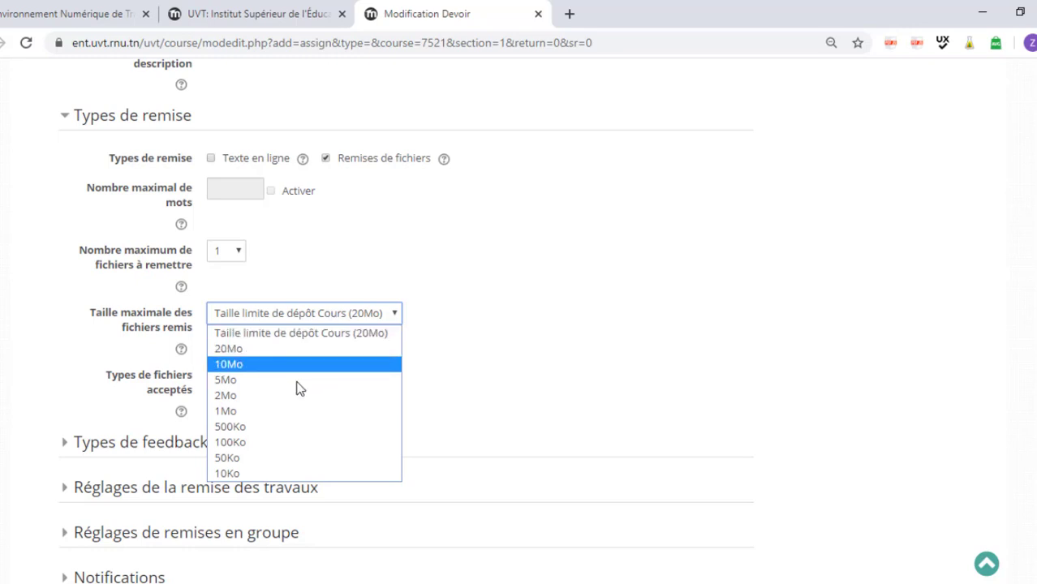
click(287, 411)
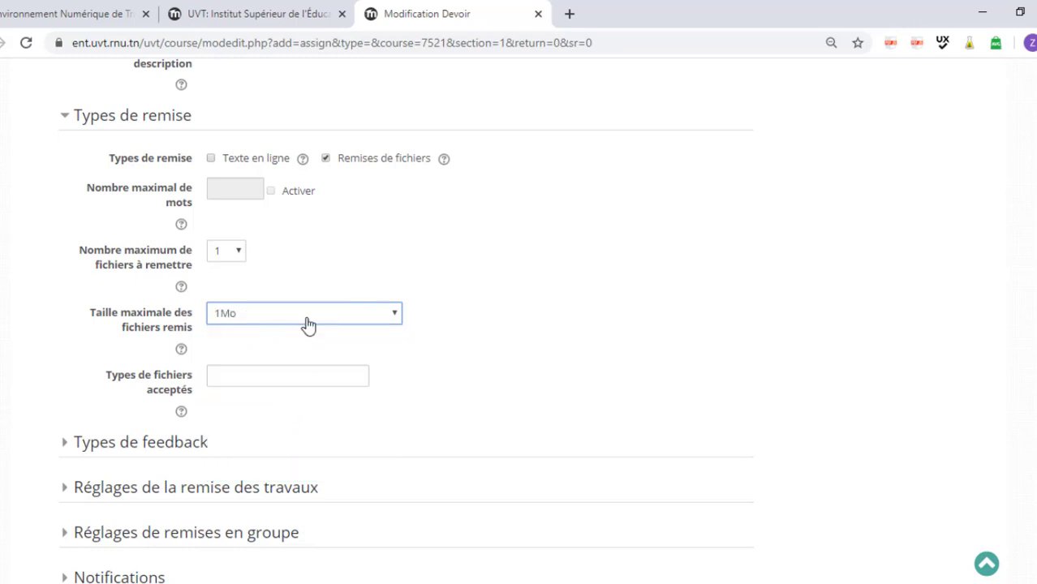
click(307, 324)
click(322, 335)
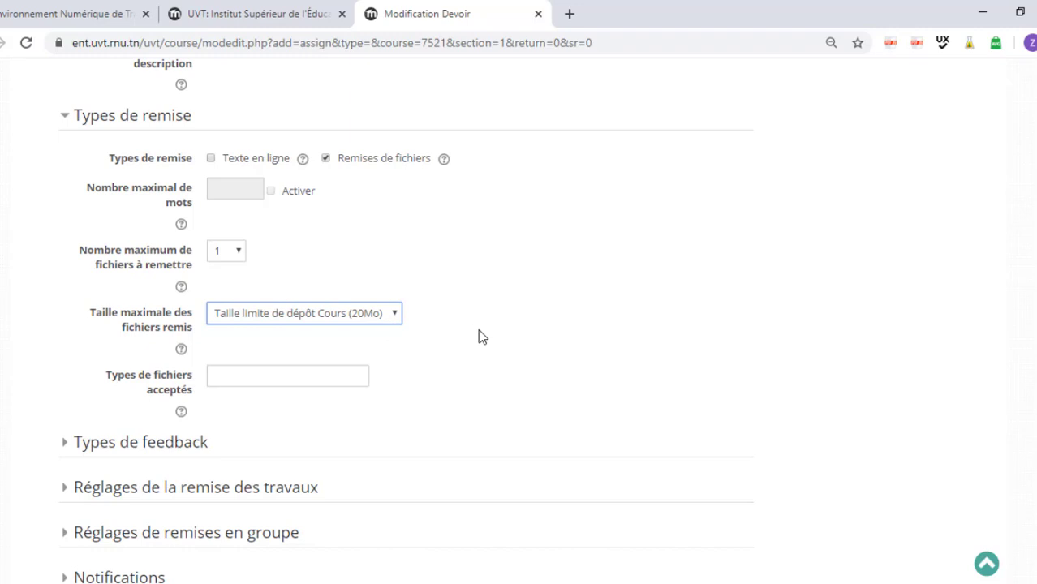
Save the assignment and return to the course
scroll(478, 336, down, 6)
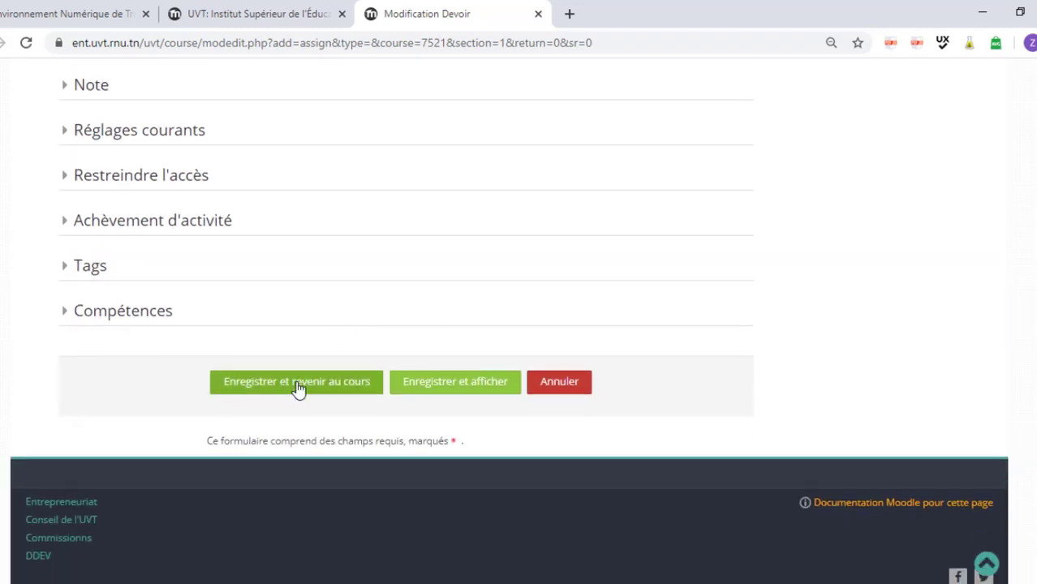
click(299, 390)
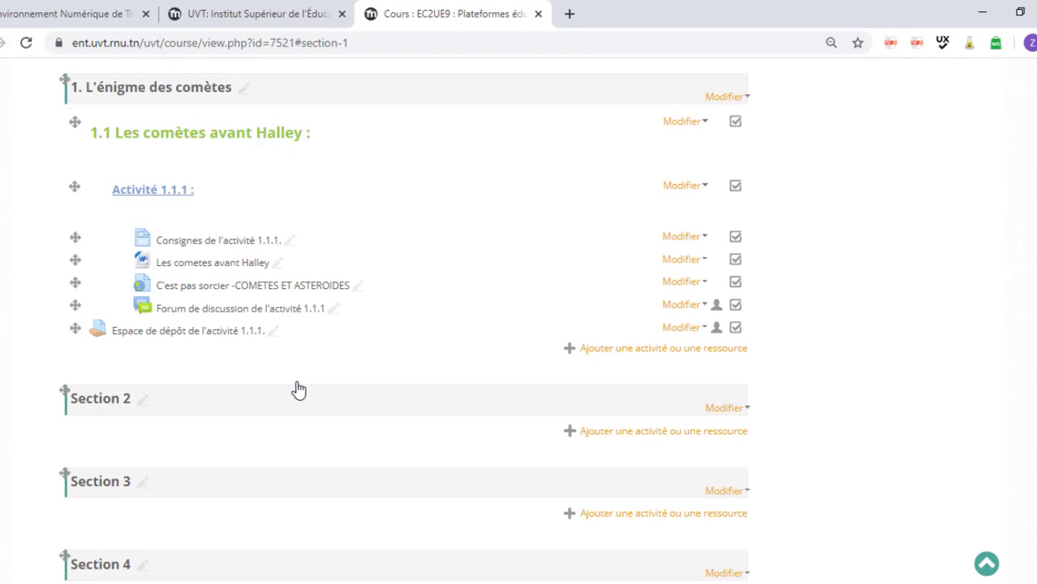
Indent "Espace de dépôt de l'activité 1.1.1." two levels to the right to align it with the other activity 1.1.1 items
click(703, 331)
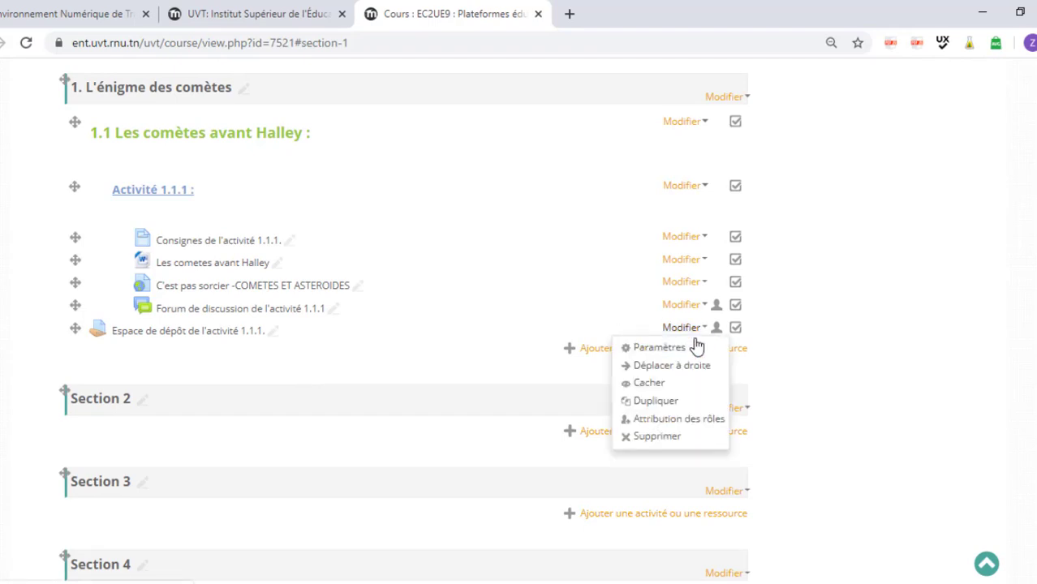
click(658, 367)
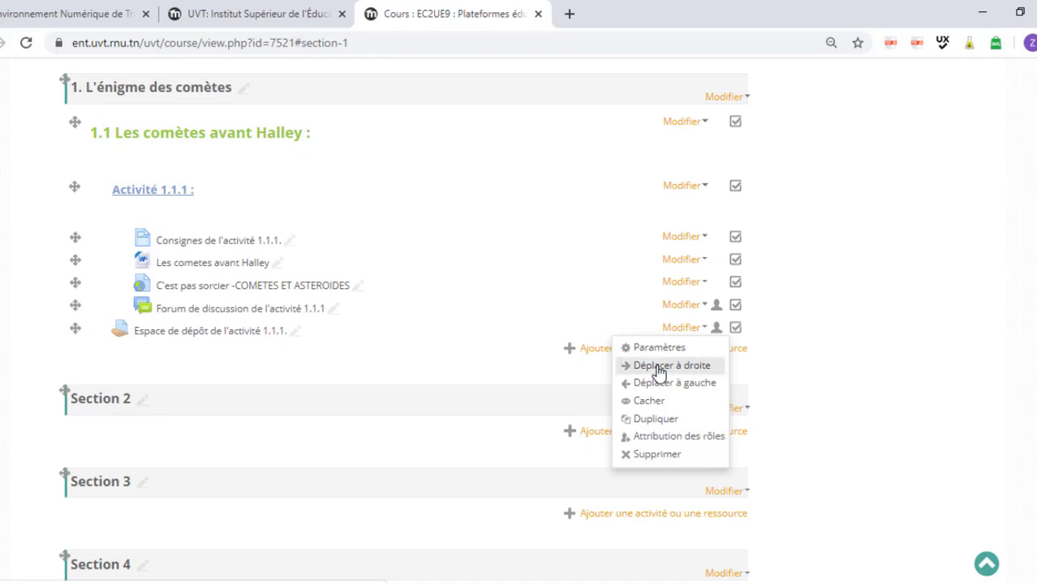
click(658, 367)
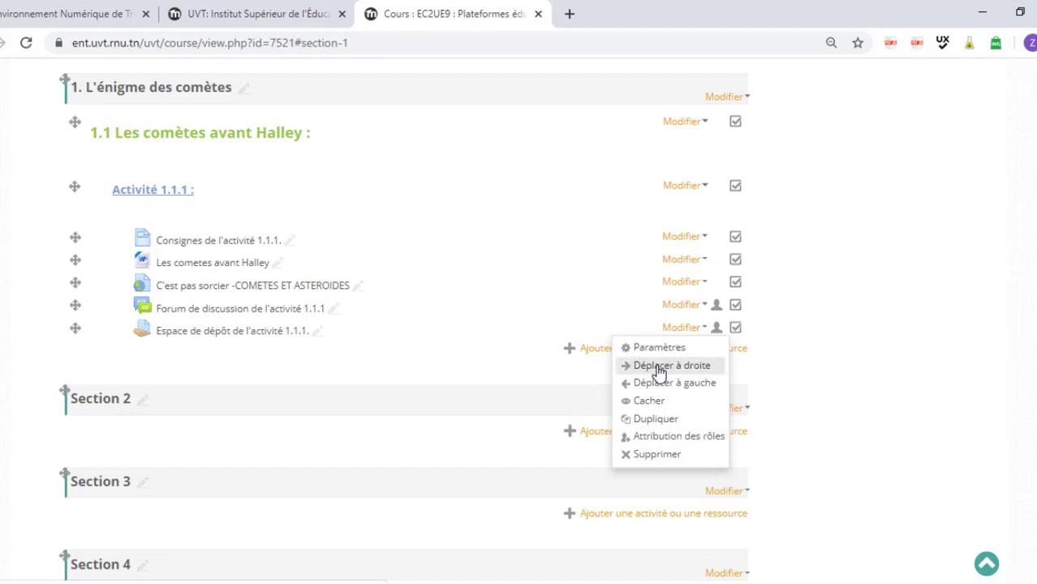
click(386, 378)
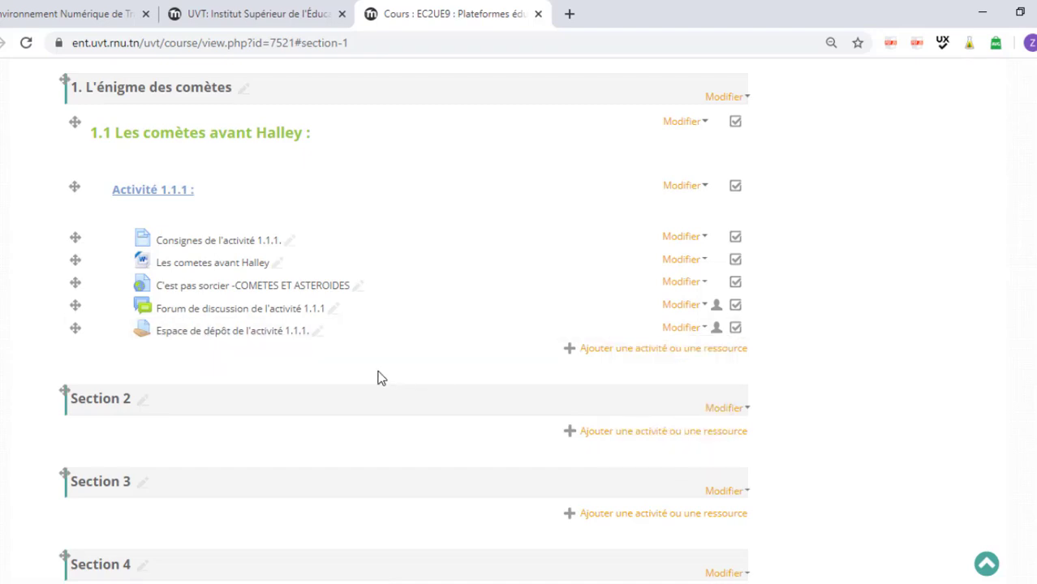